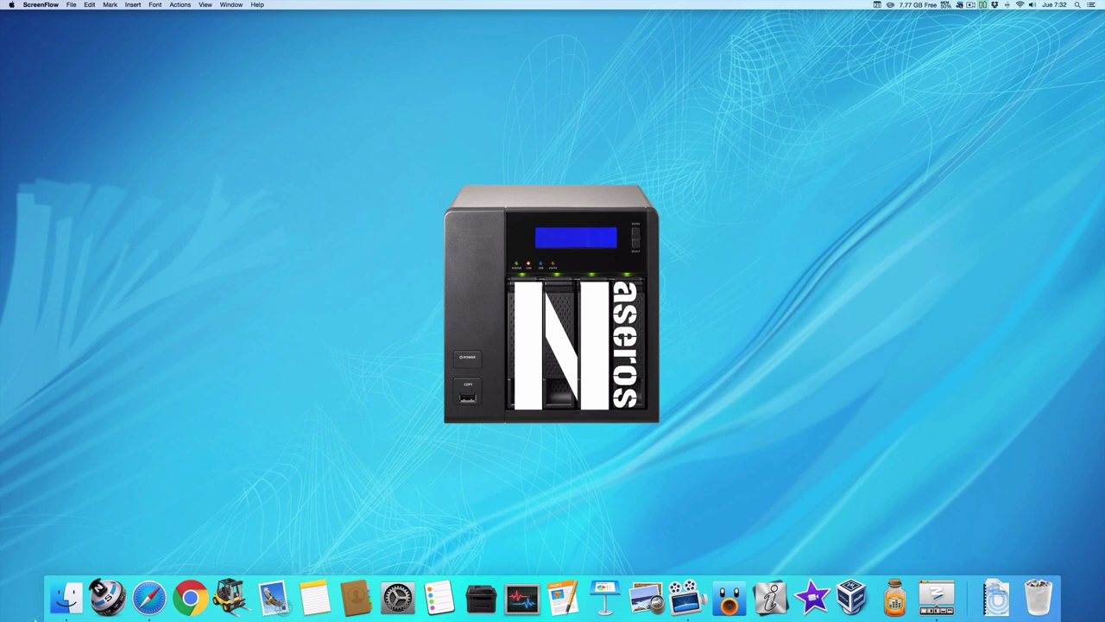
Open the TS-228 NAS desktop in Safari and view the NASeros shared folder's files in File Station
left_click(153, 604)
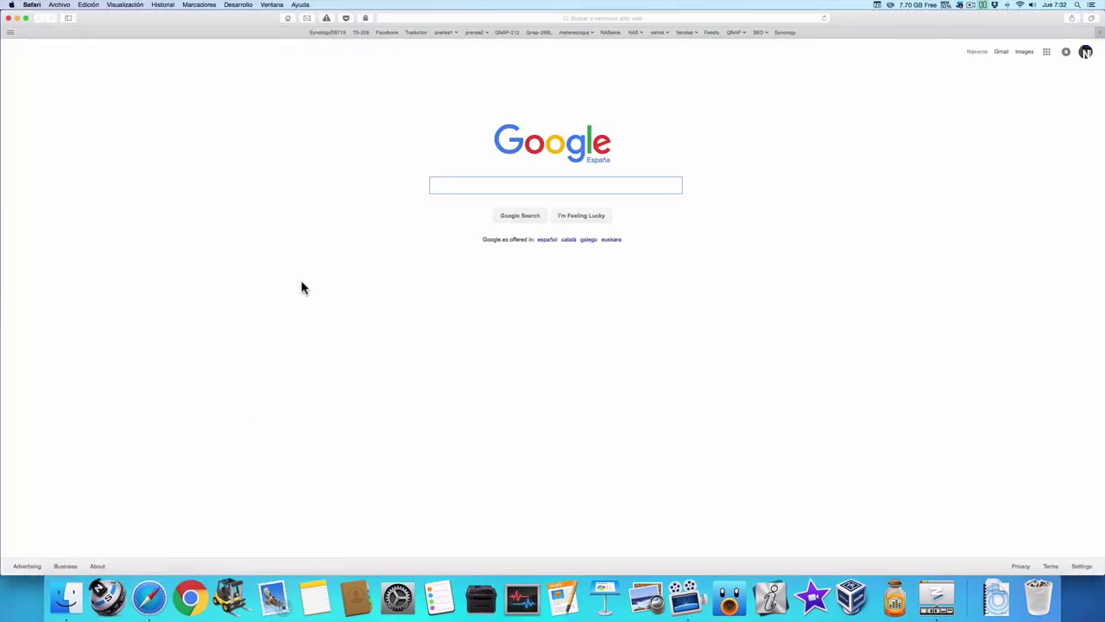
left_click(366, 34)
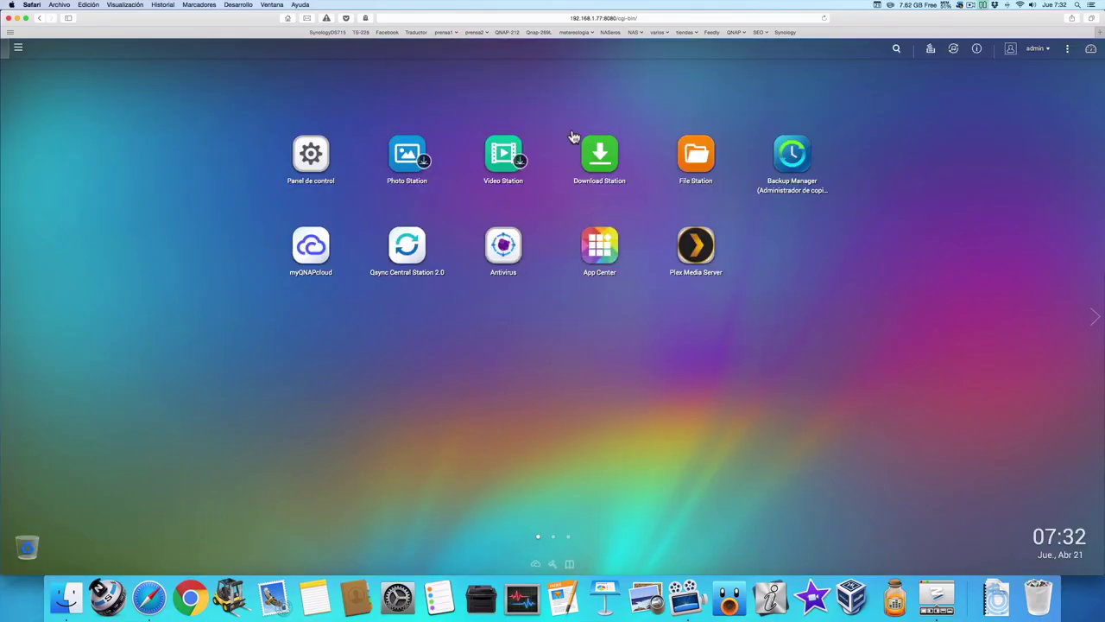
left_click(679, 159)
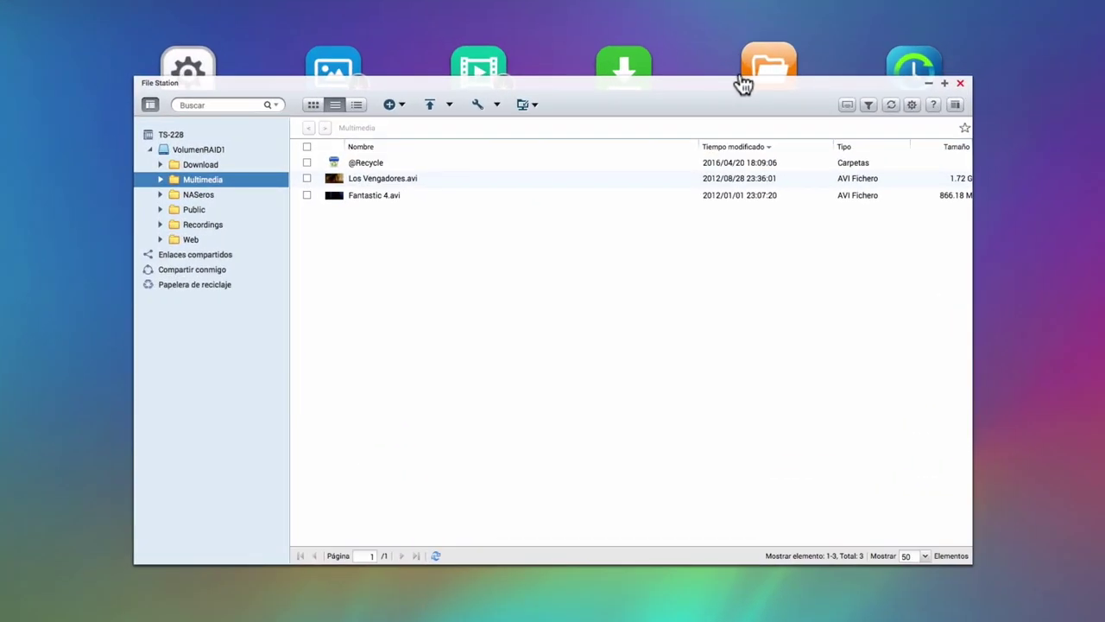
left_click(224, 195)
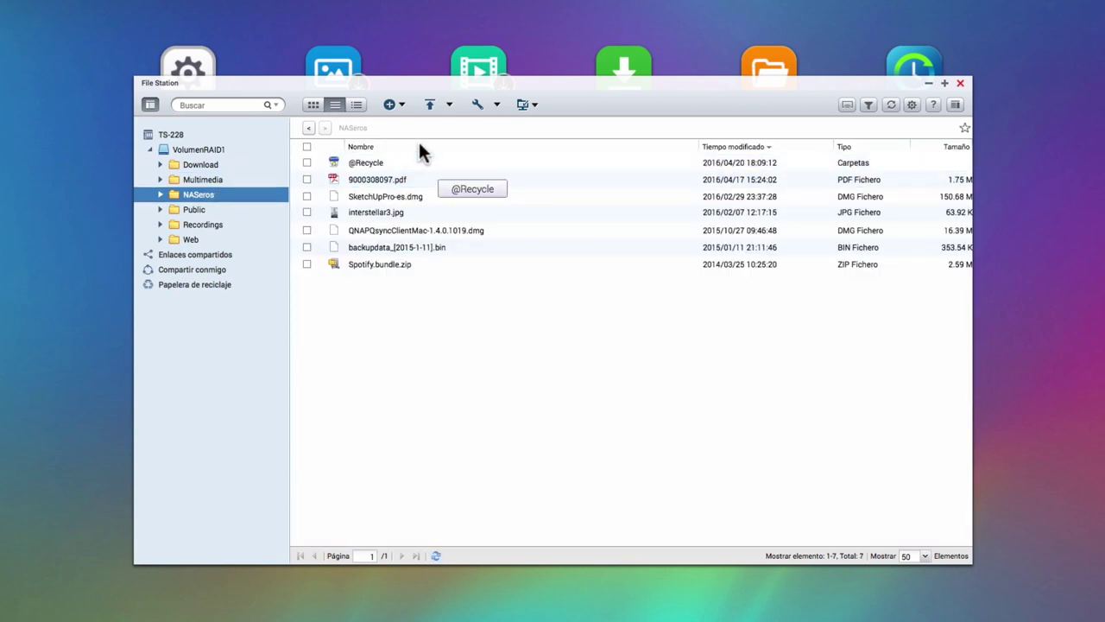
left_click(402, 266)
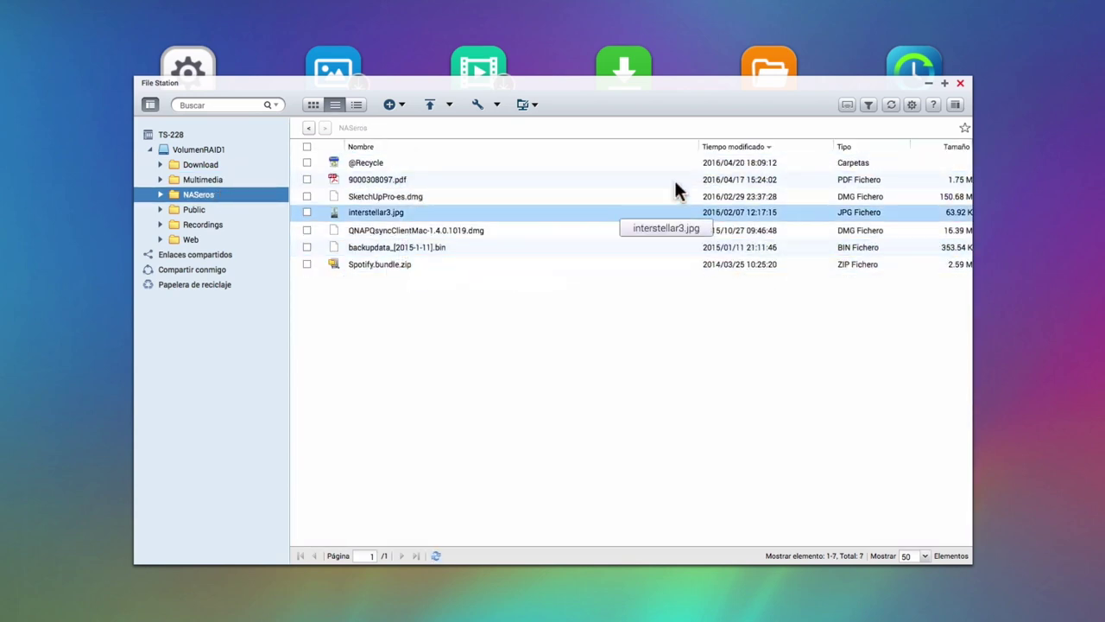
left_click(955, 87)
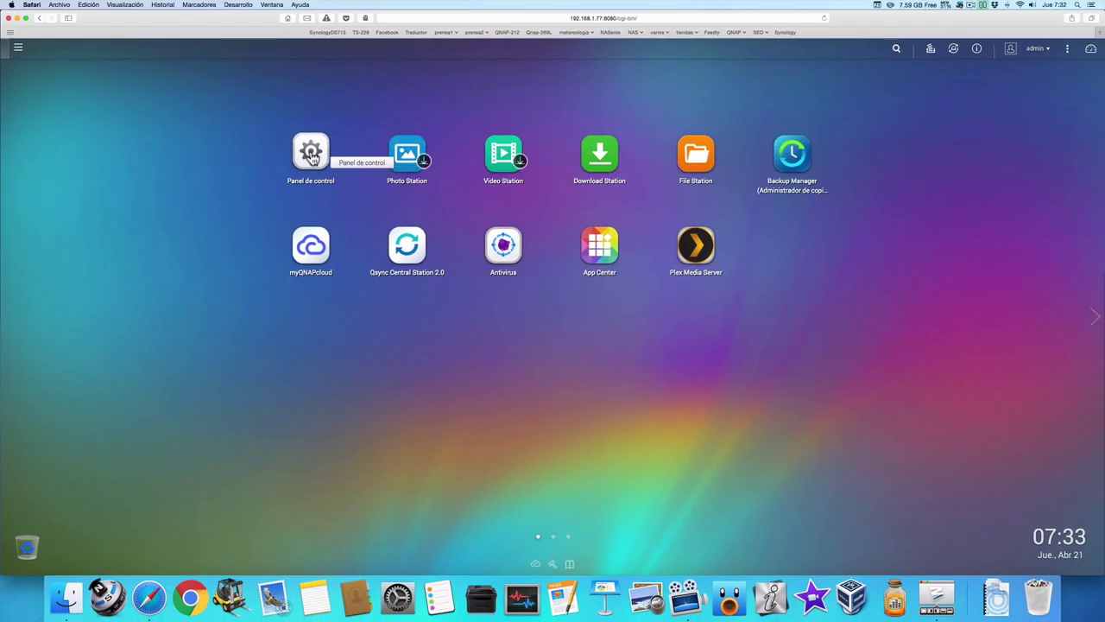
Inspect the status of Grupo RAID 1 among the disks in the NAS storage manager
left_click(311, 155)
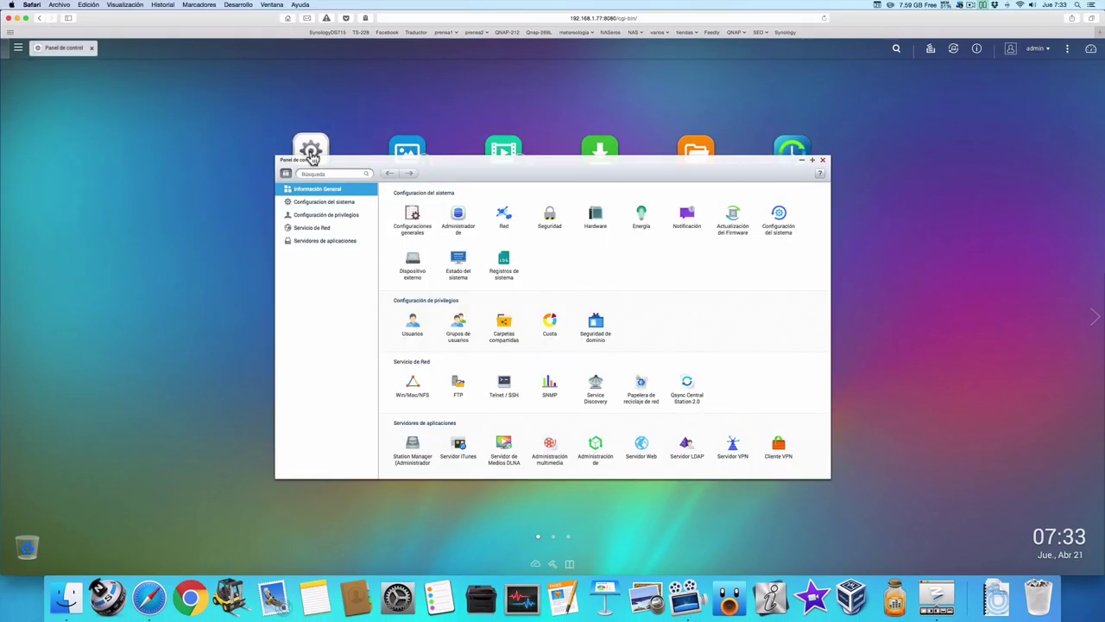
left_click(459, 216)
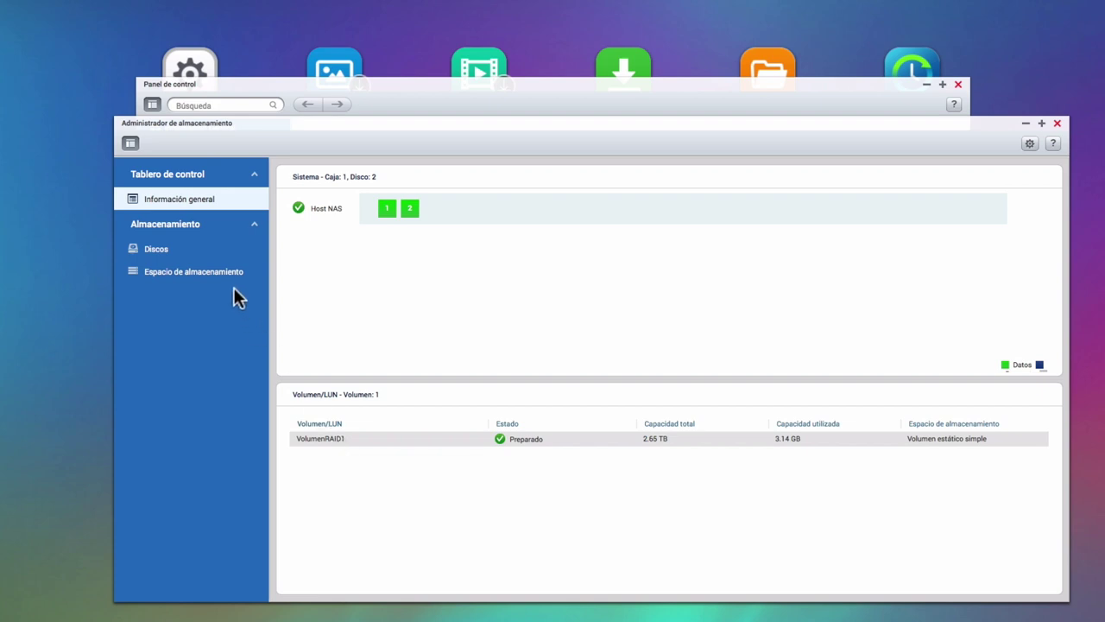
left_click(218, 257)
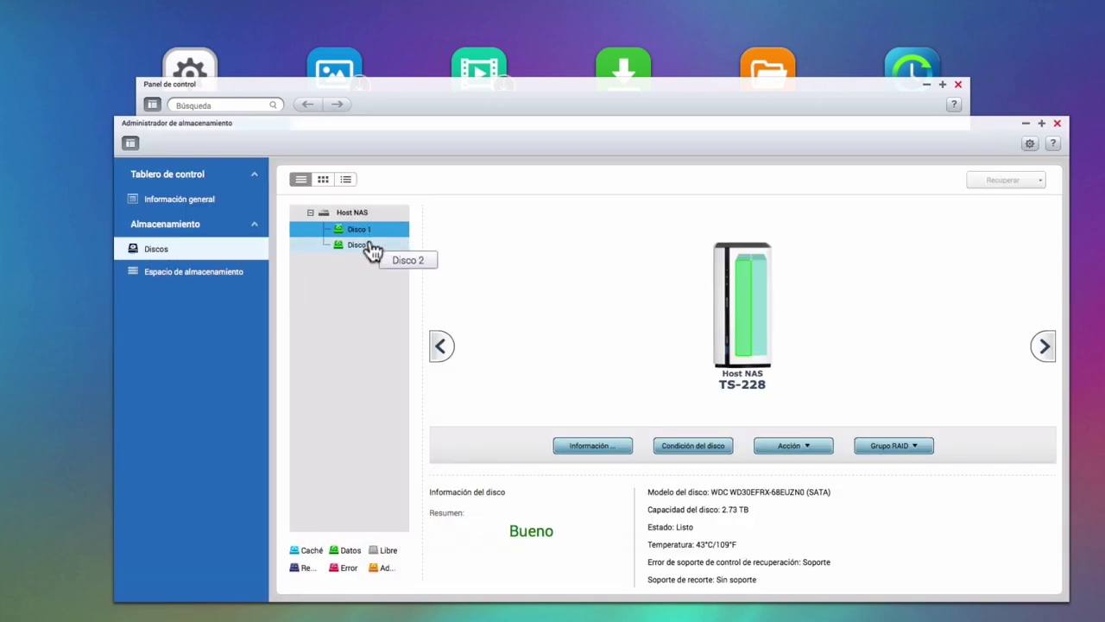
left_click(875, 448)
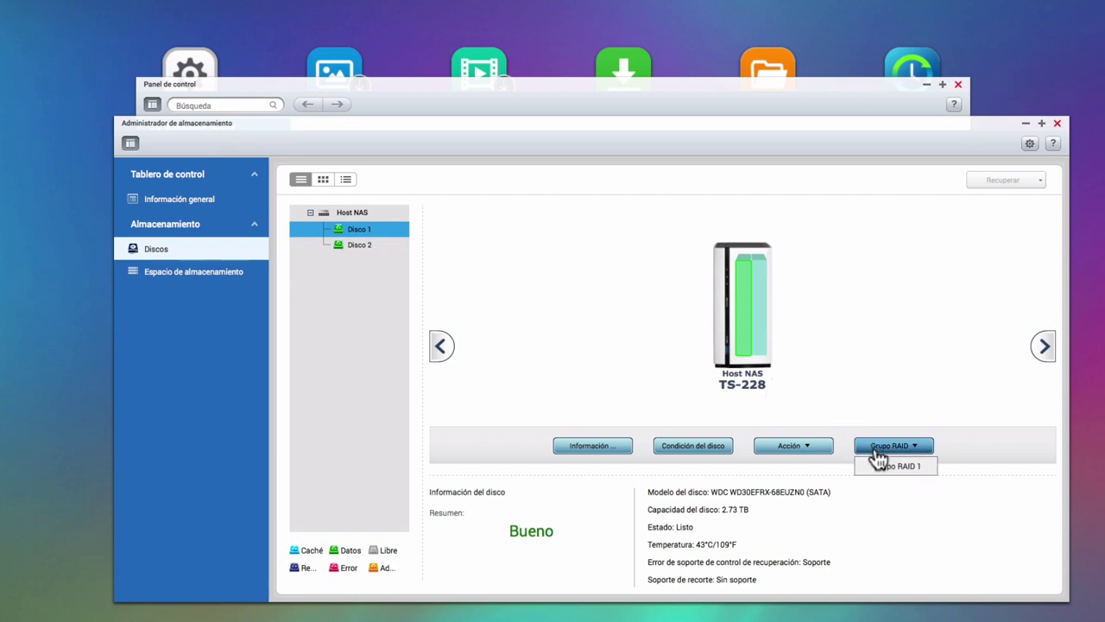
left_click(877, 463)
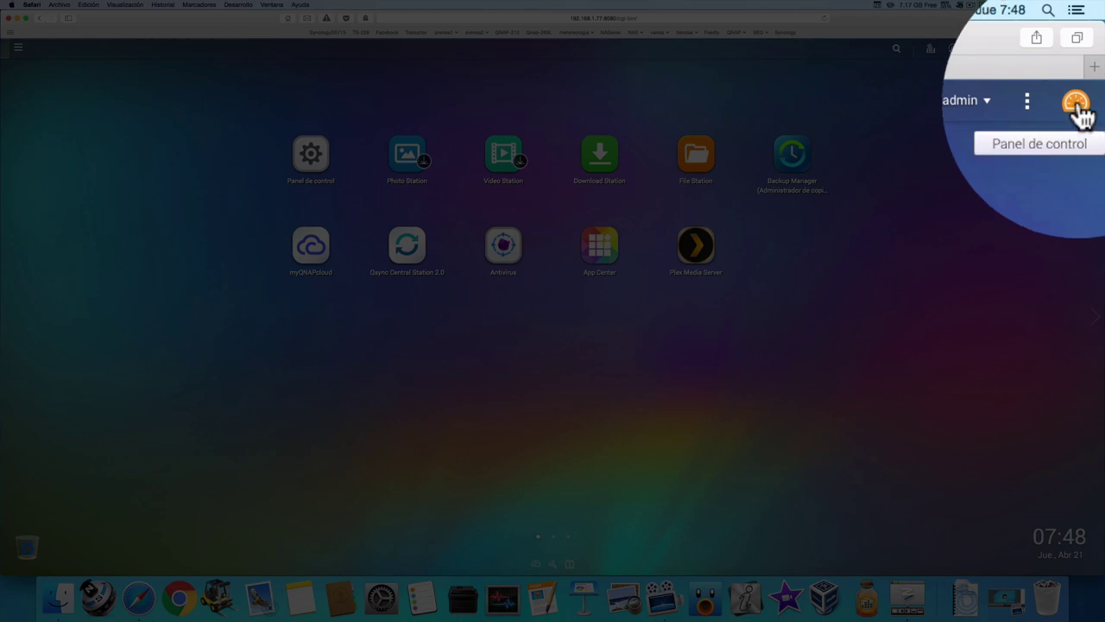
Check the NAS status dashboard and the event notifications for RAID problems
left_click(1077, 104)
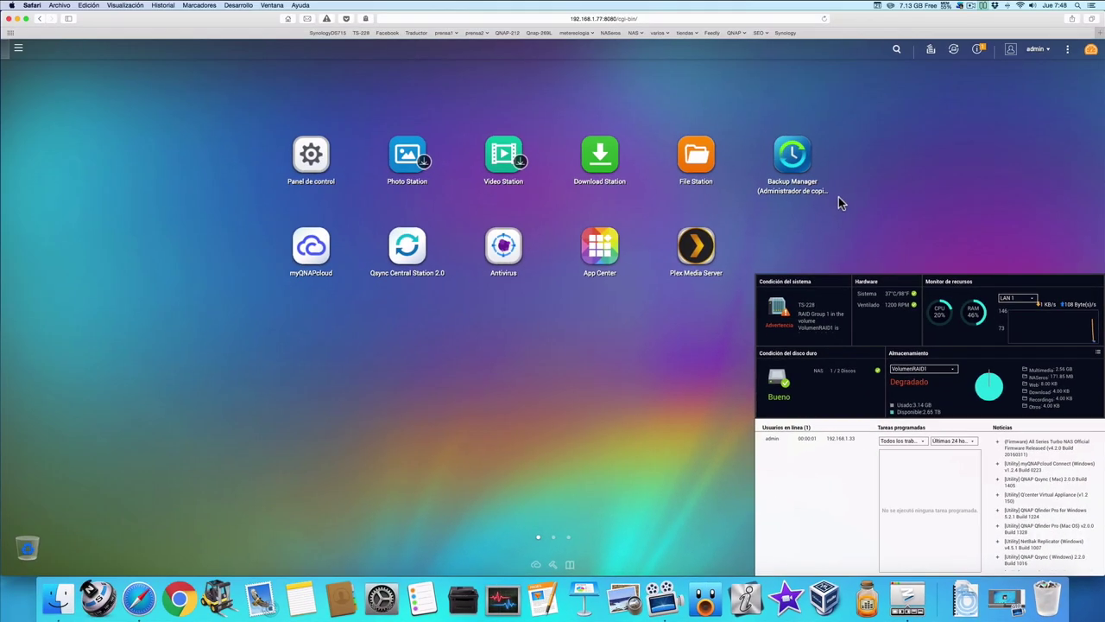
left_click(978, 49)
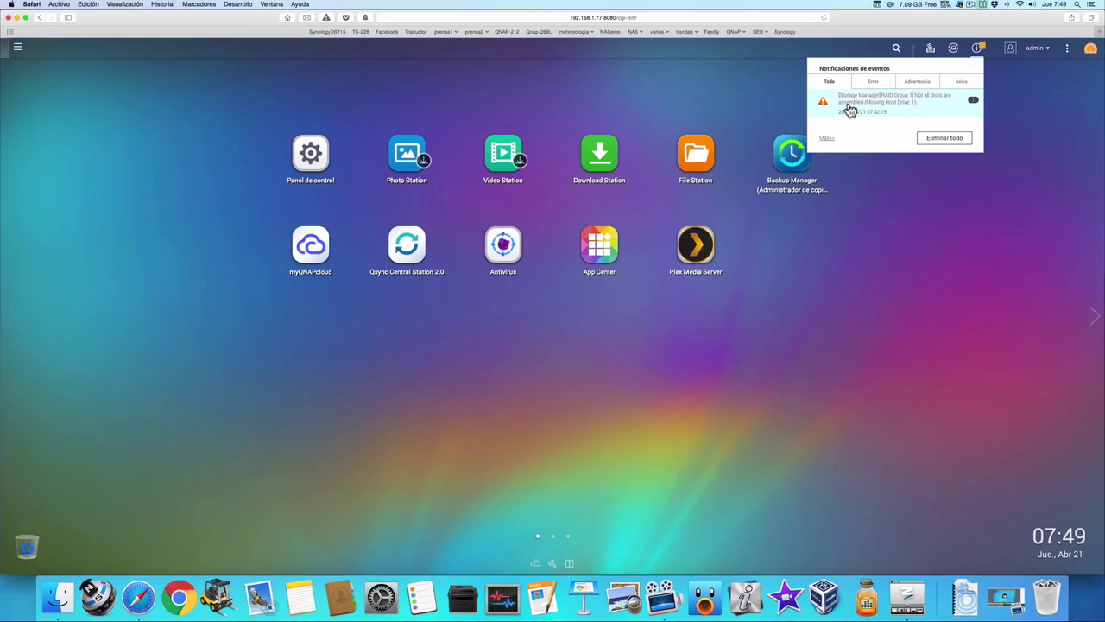
left_click(572, 170)
Inspect the status of Disco 1 and Disco 2 in the storage manager, closing it and the control panel when done
left_click(310, 153)
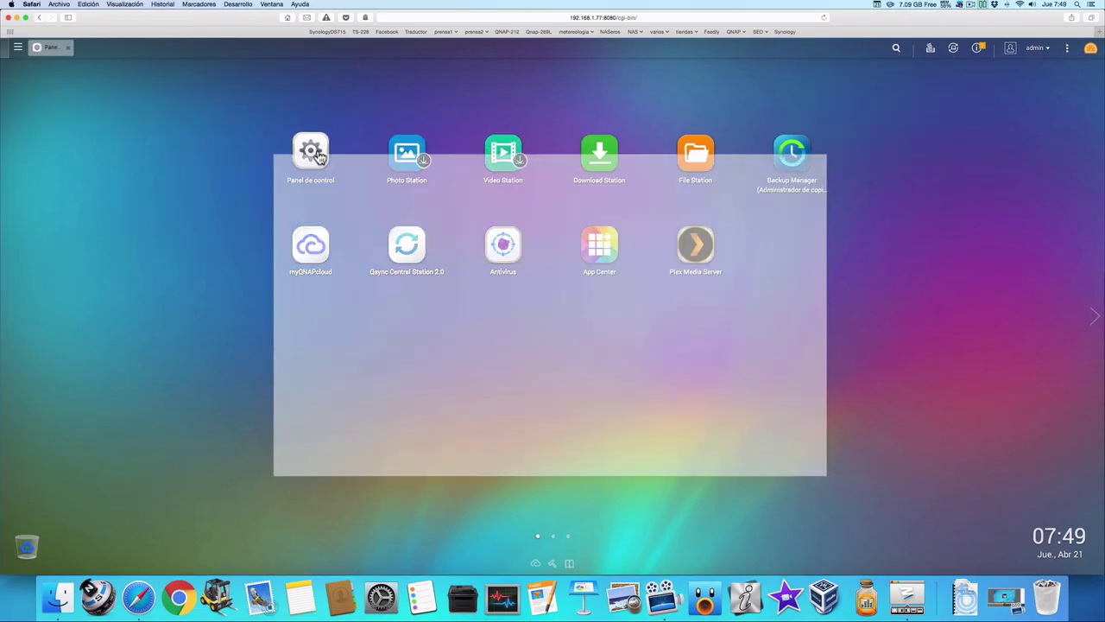
left_click(464, 216)
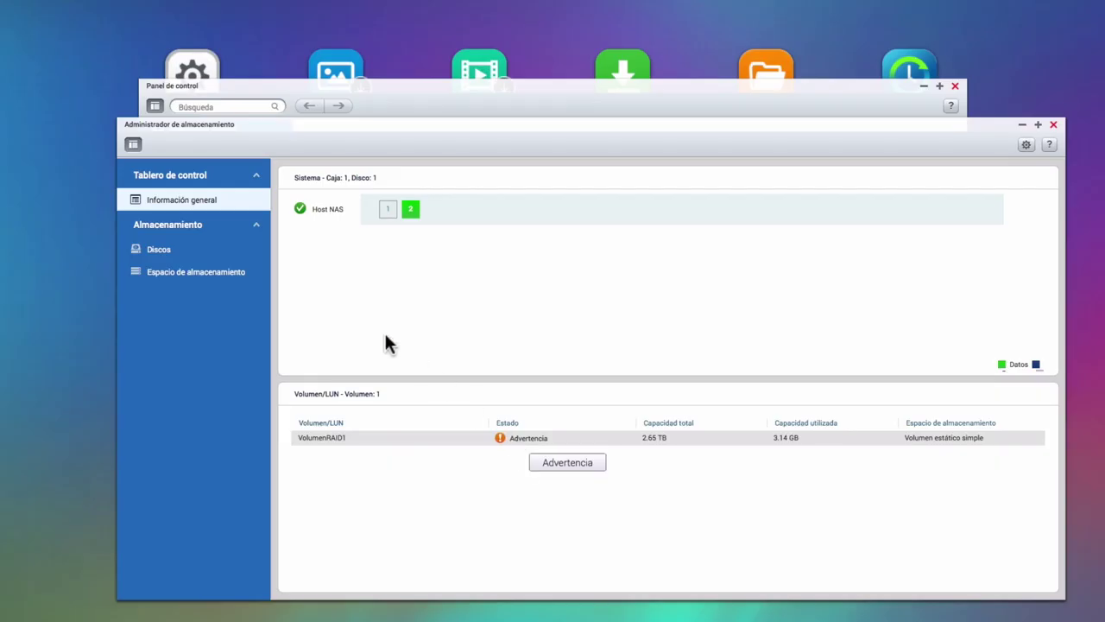
left_click(199, 249)
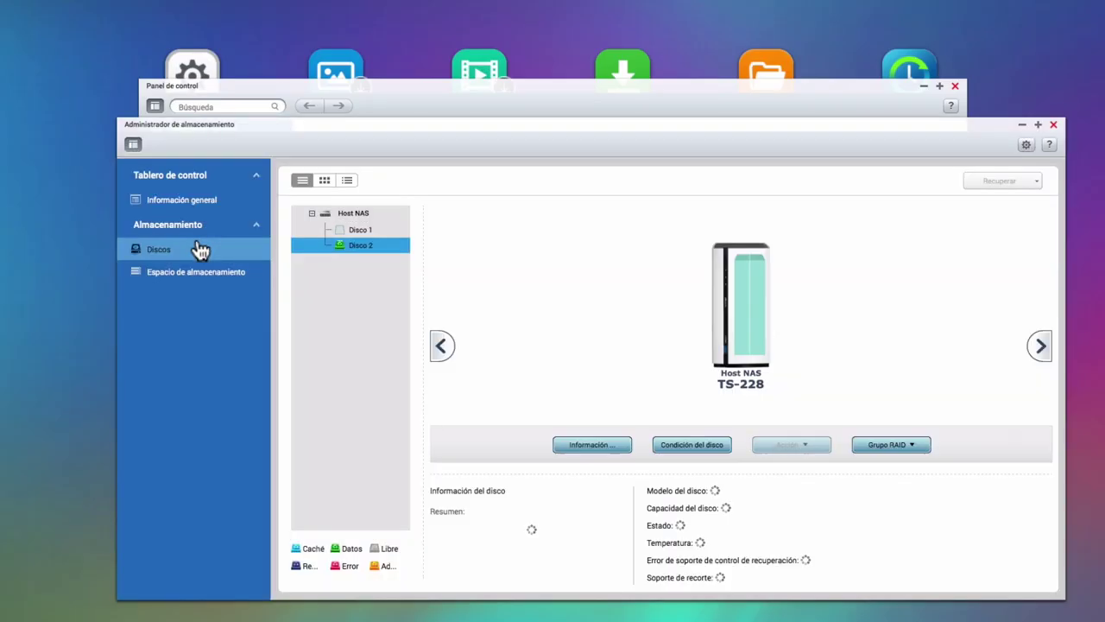
left_click(372, 231)
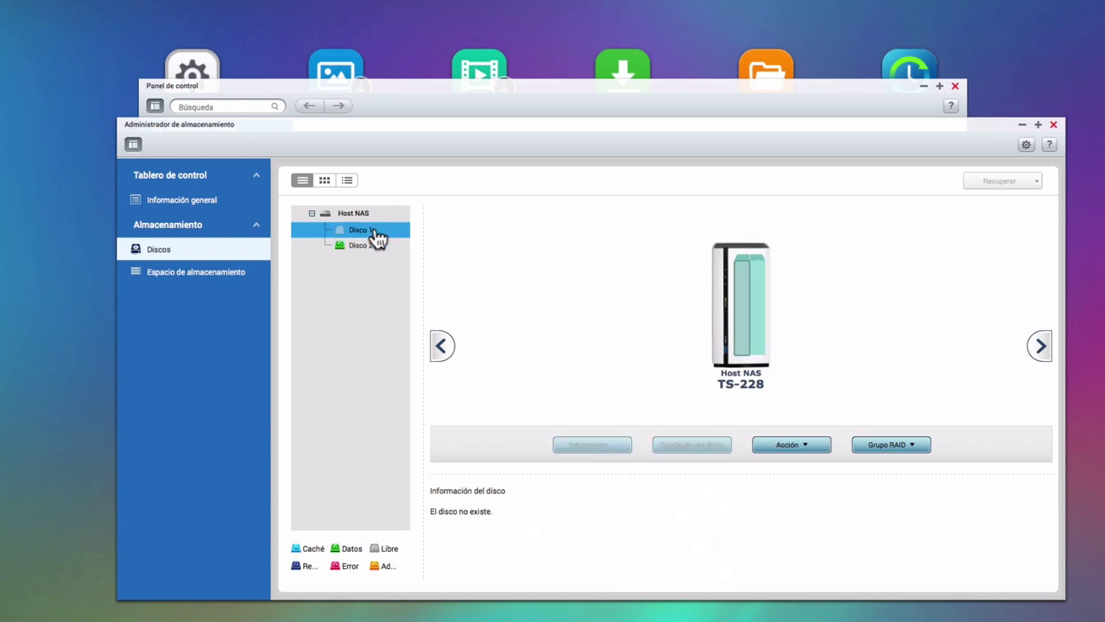
left_click(377, 246)
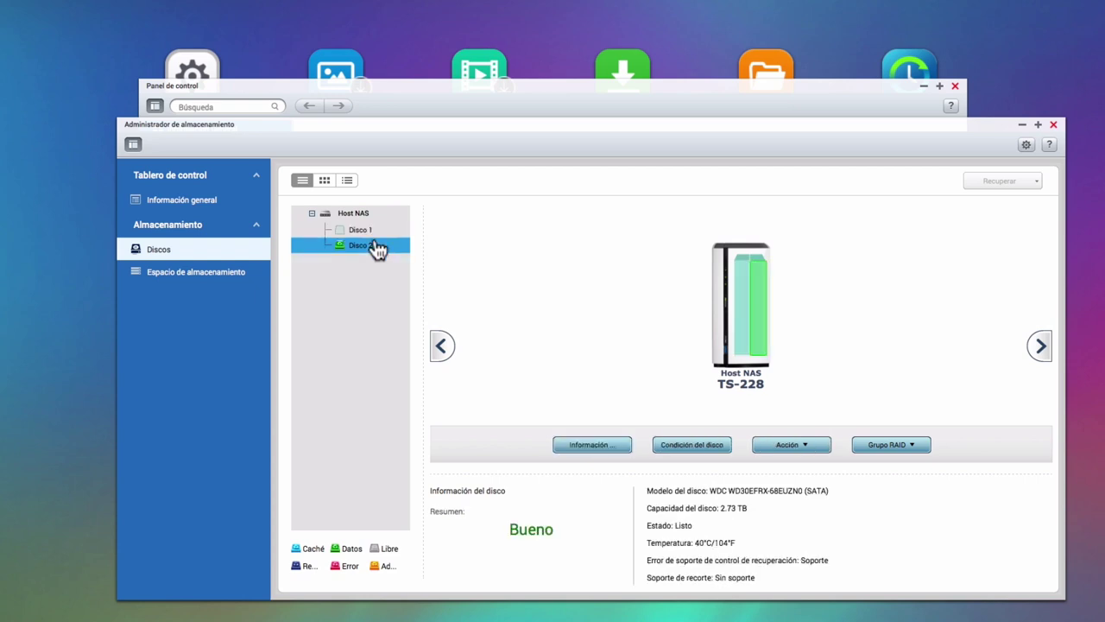
left_click(1054, 124)
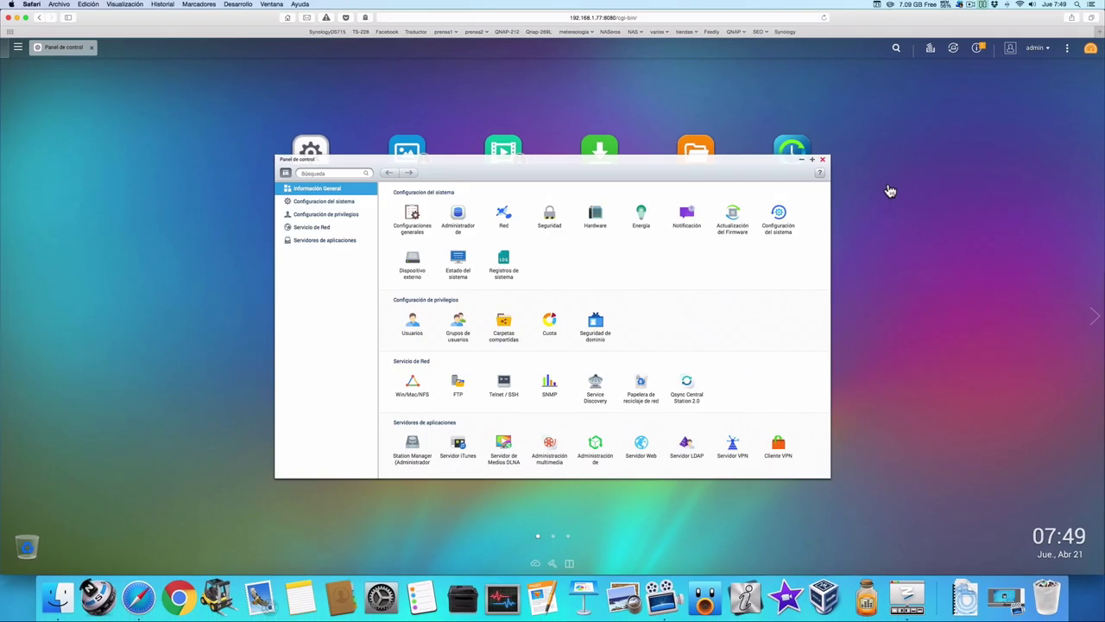
left_click(822, 160)
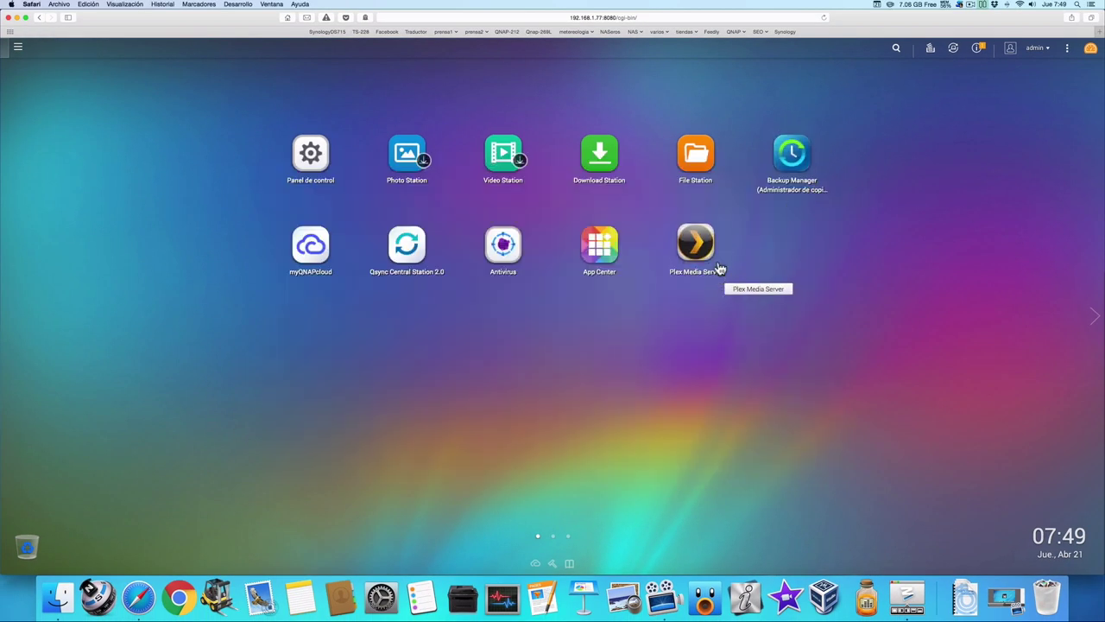
Check that the files in the NASeros and Multimedia folders are still accessible in File Station
left_click(710, 171)
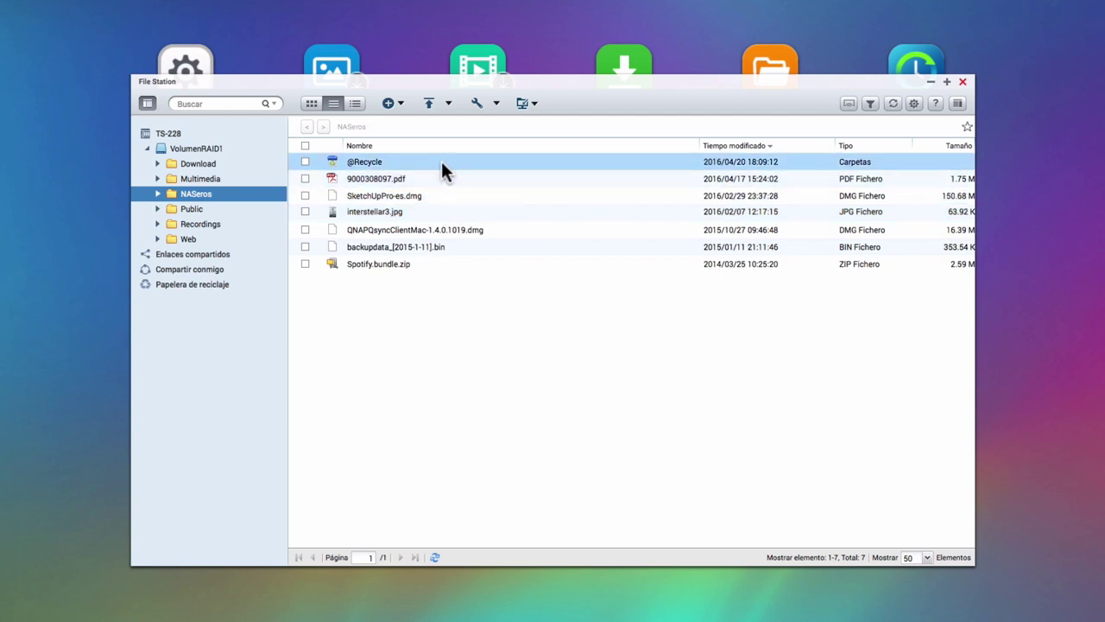
left_click(215, 182)
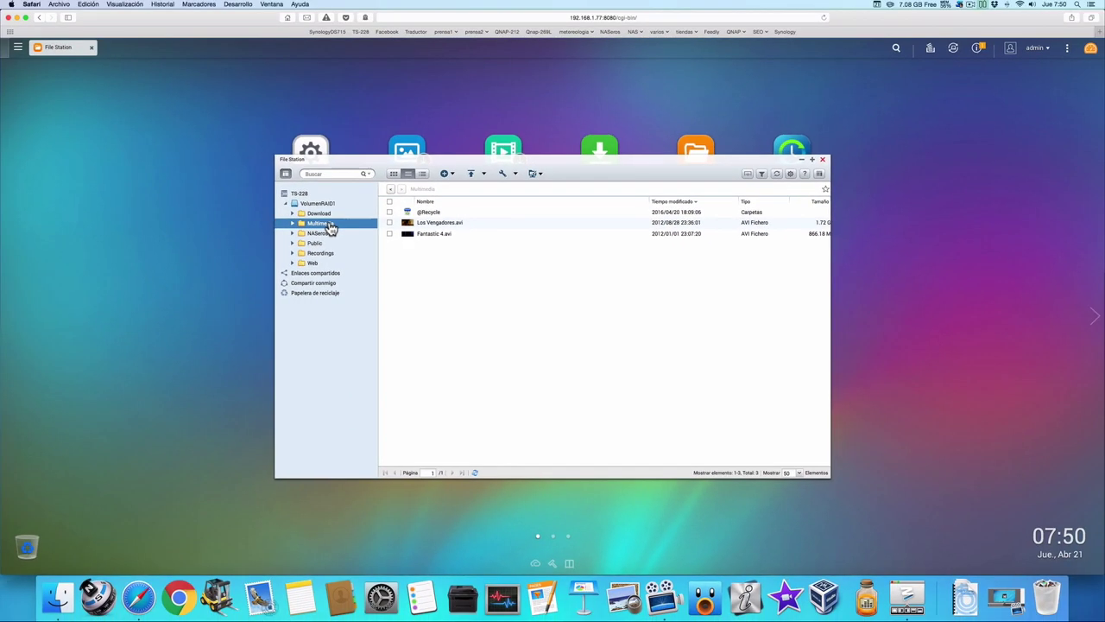
left_click(963, 82)
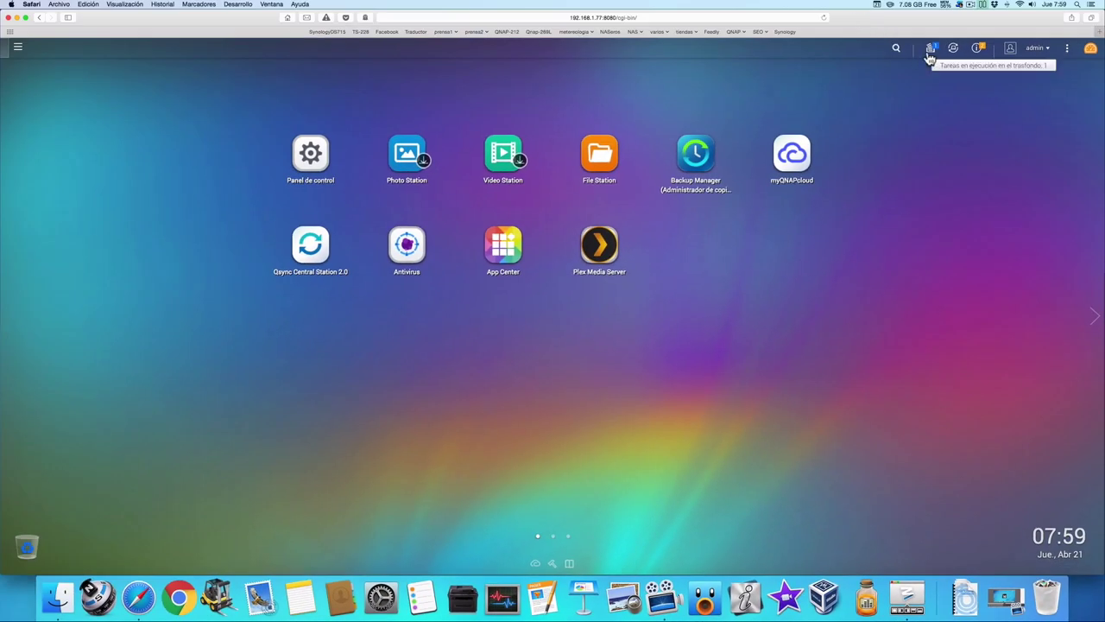
Check the background tasks, event notifications and status dashboard for the RAID rebuild
left_click(930, 49)
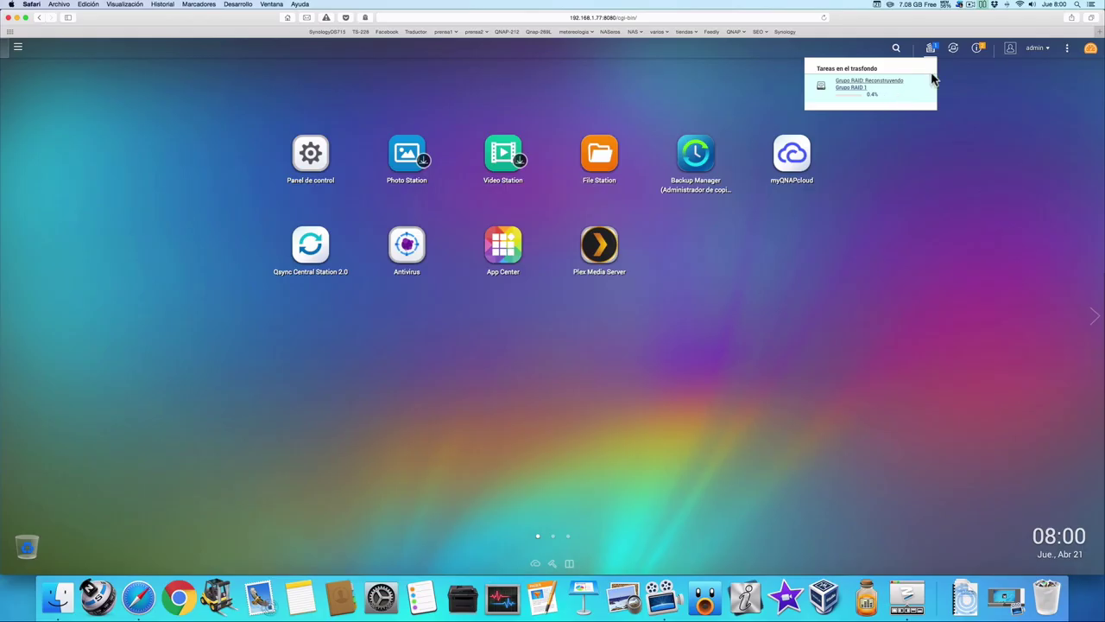
left_click(975, 52)
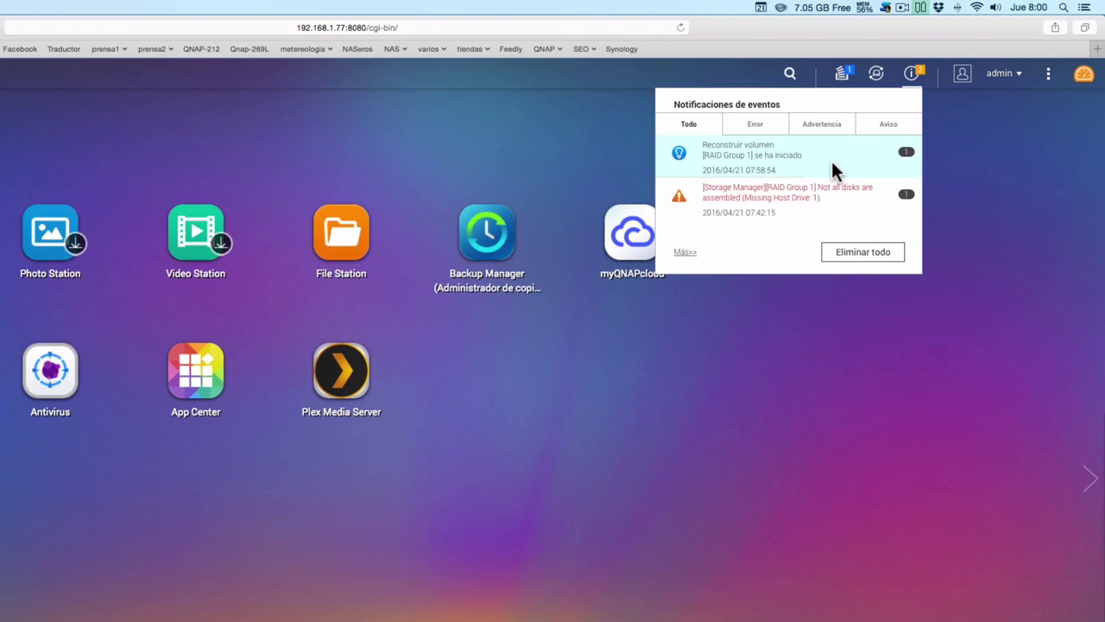
left_click(1083, 75)
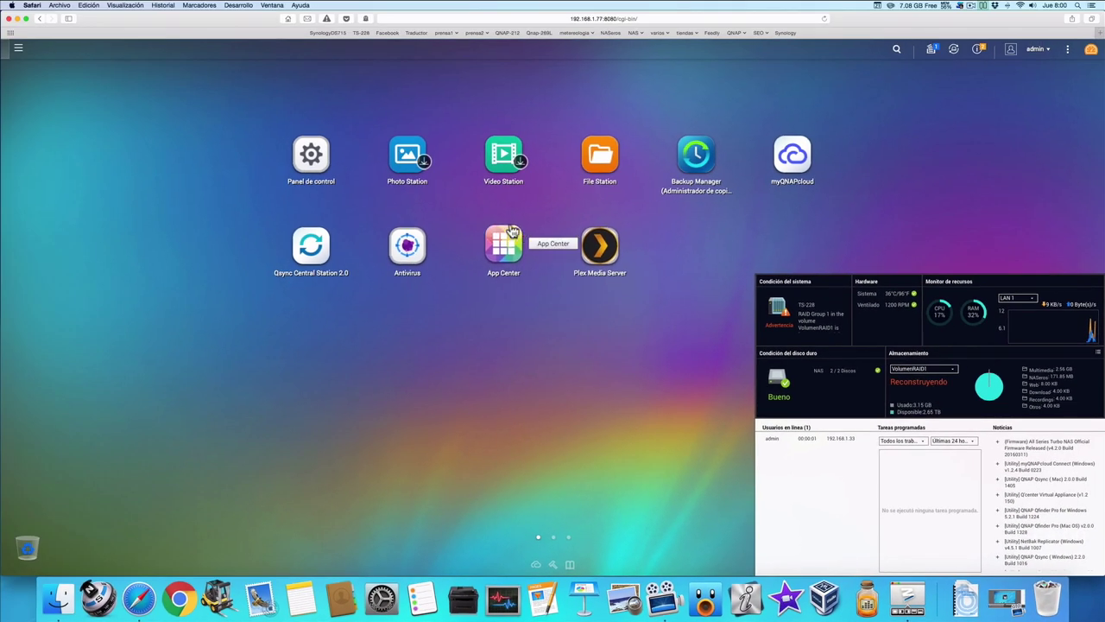
Review the volume overview and the rebuild status of Grupo RAID 1 in the storage manager, closing all windows when done
left_click(317, 171)
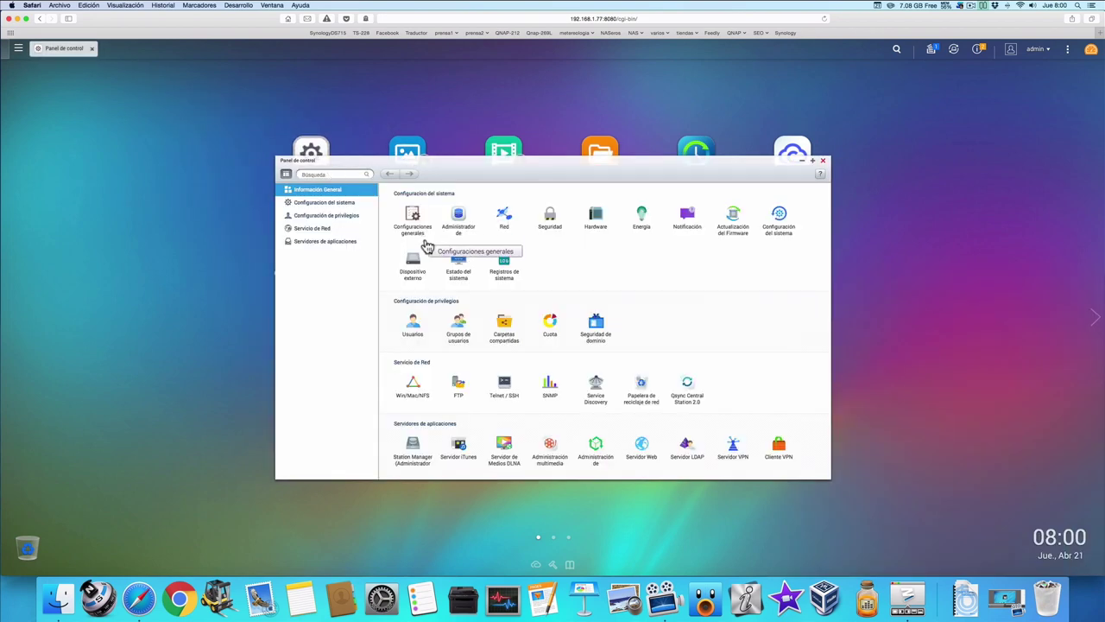
left_click(458, 217)
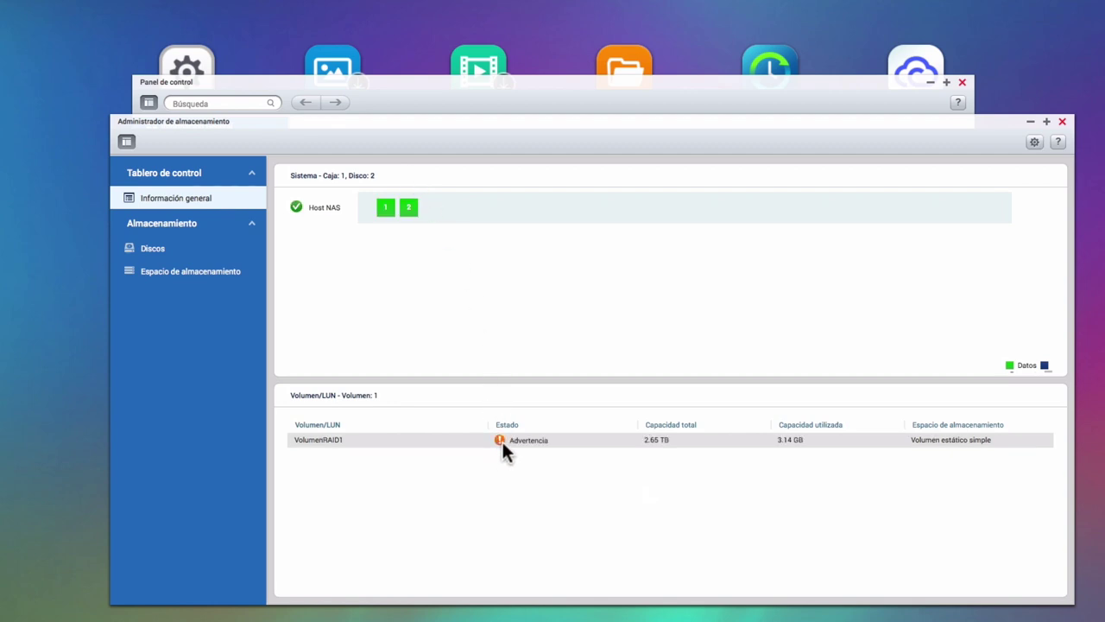
left_click(204, 248)
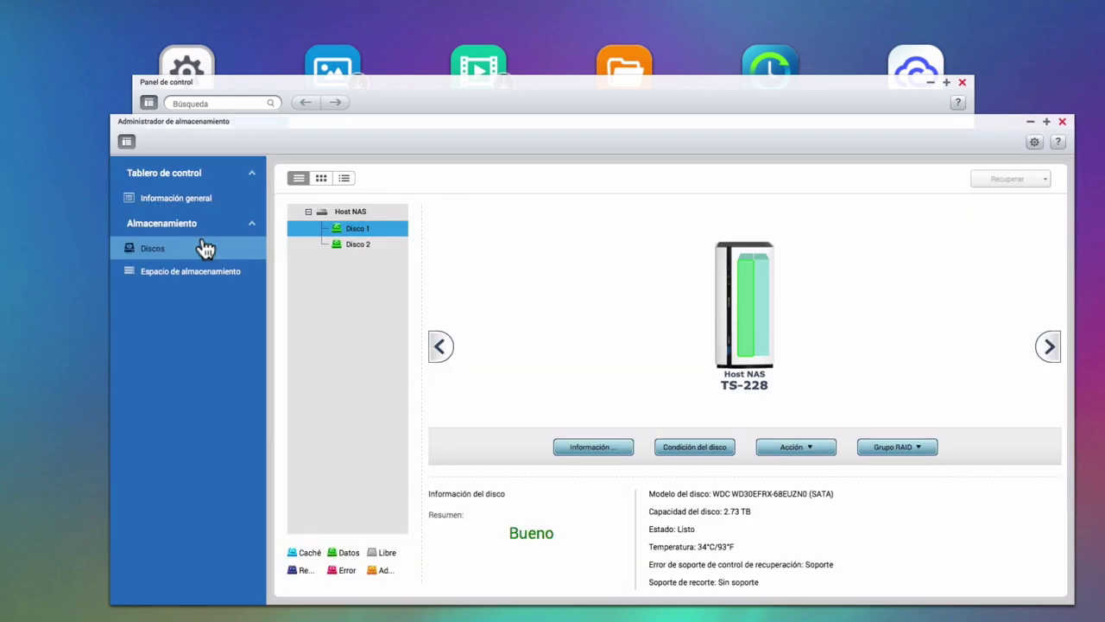
left_click(907, 450)
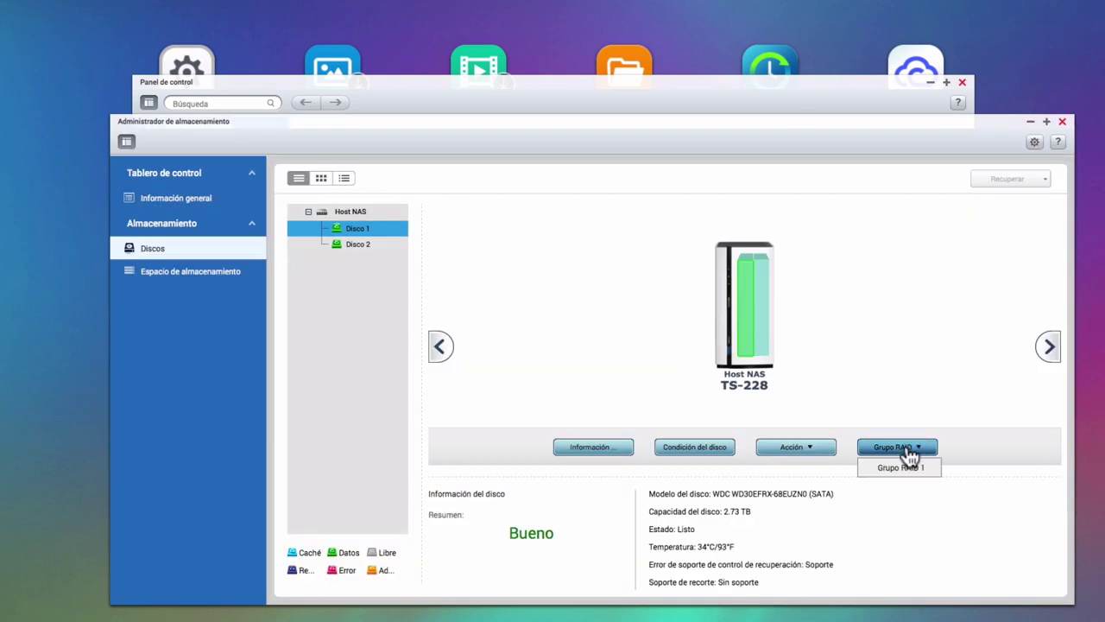
left_click(909, 472)
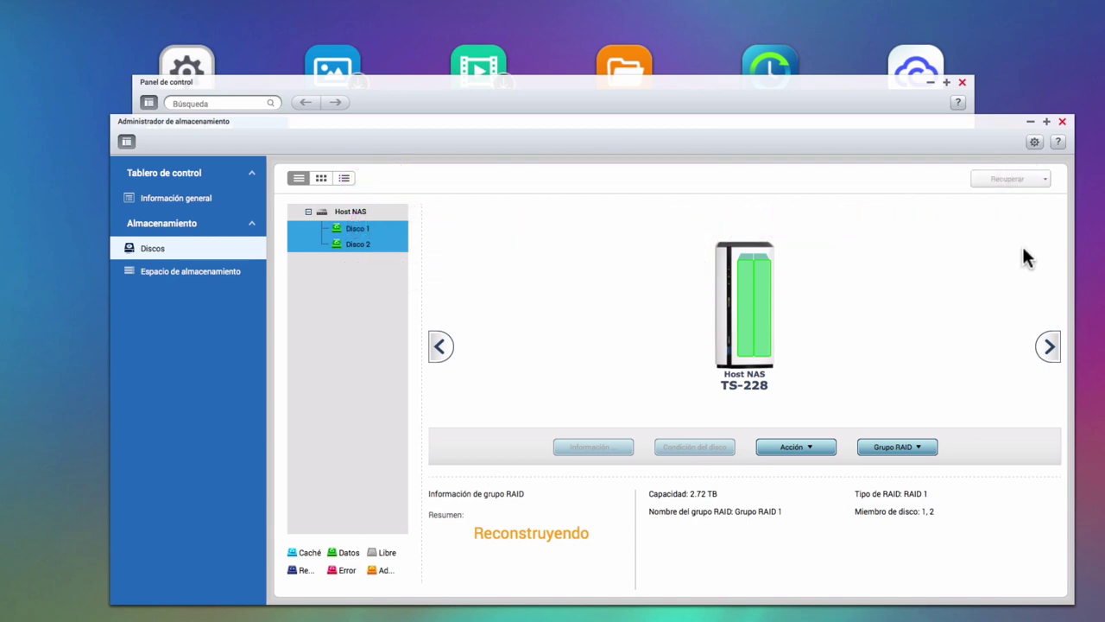
left_click(1063, 122)
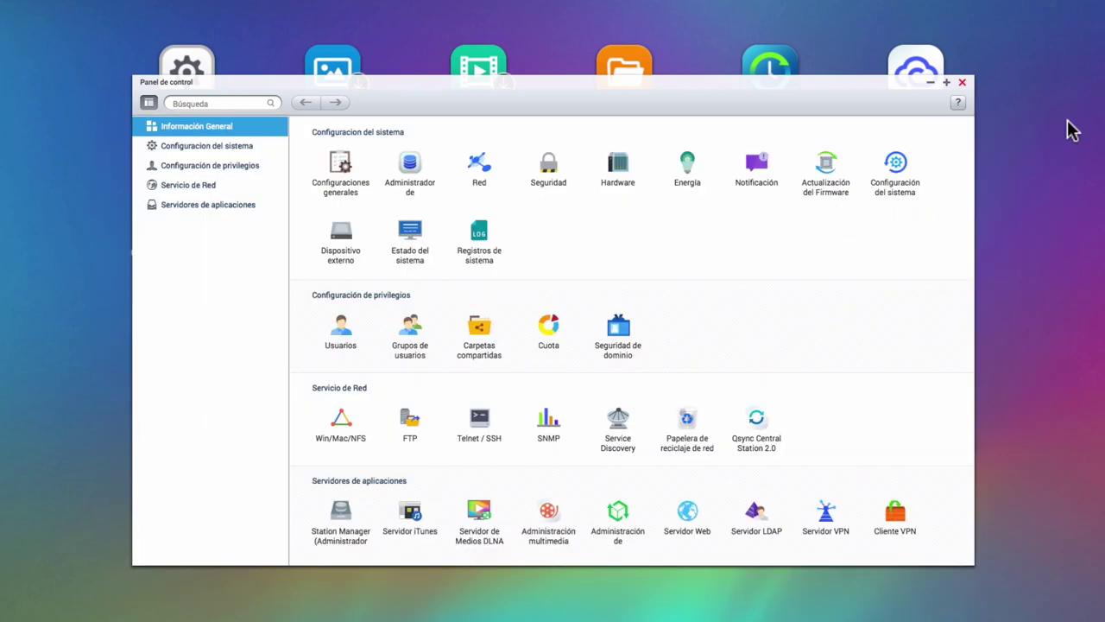
left_click(962, 82)
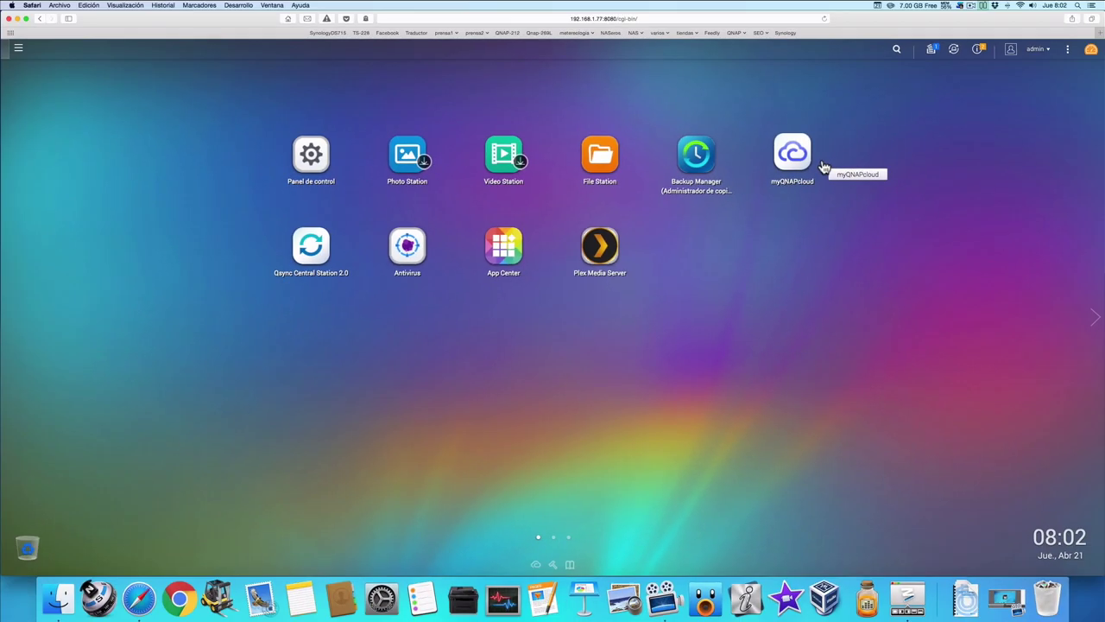